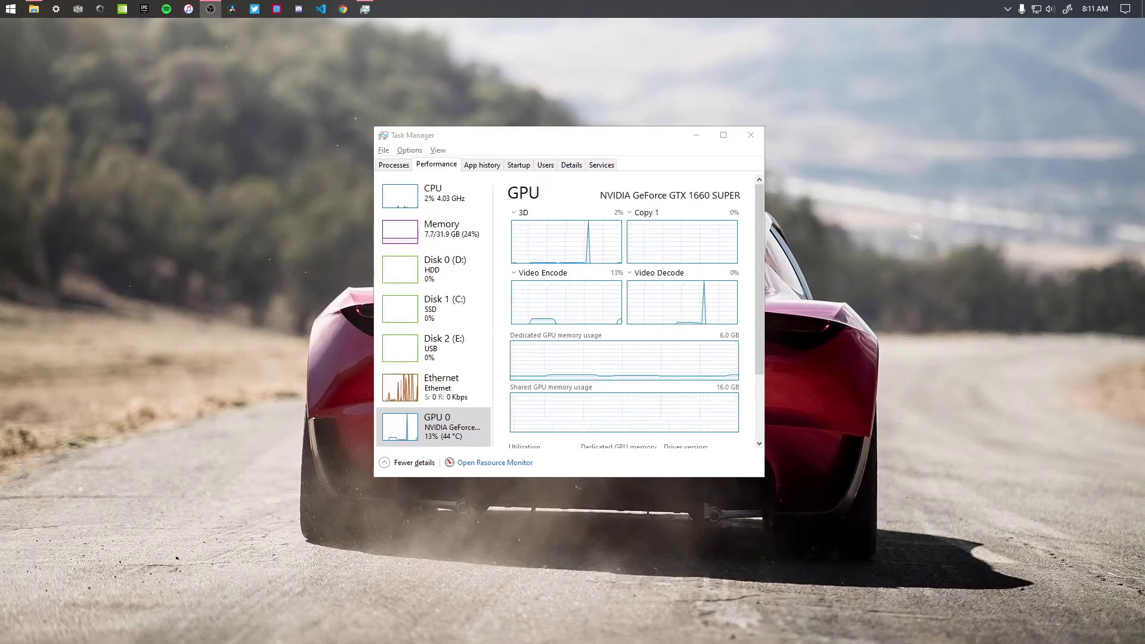
Step: Search 'gra' from the Start menu to open the Graphics settings page
key("super")
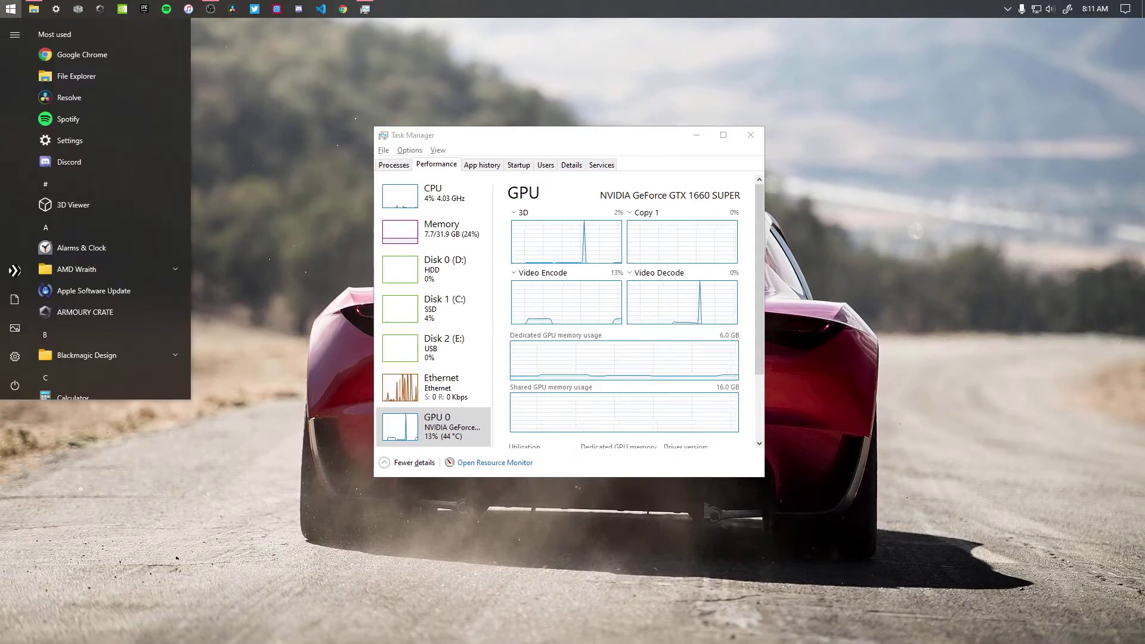
type("gra")
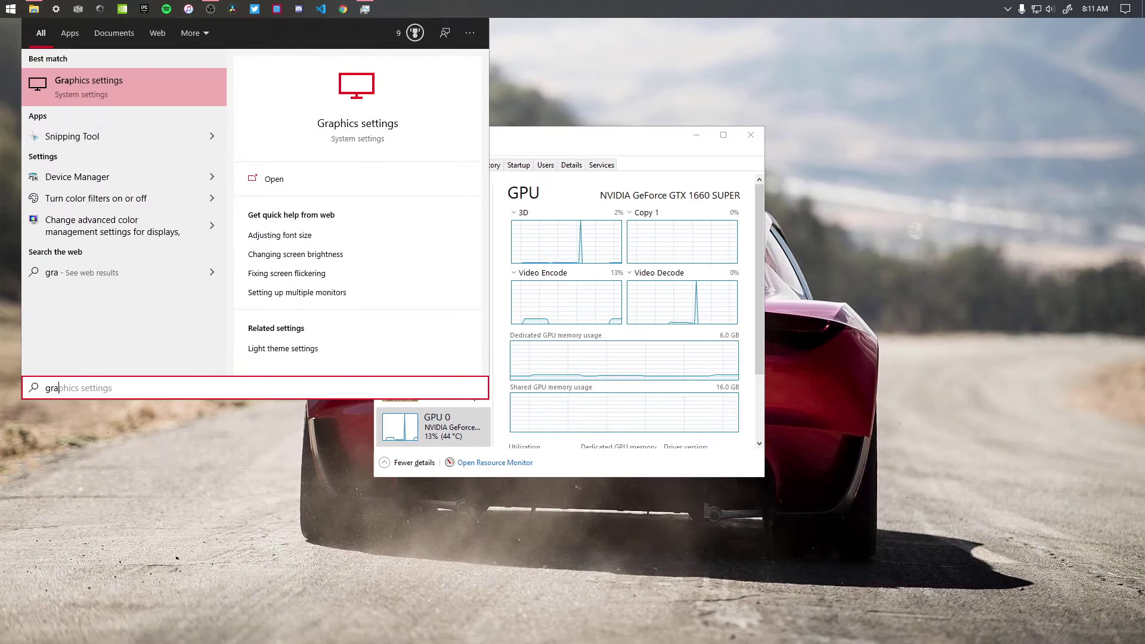
key("Return")
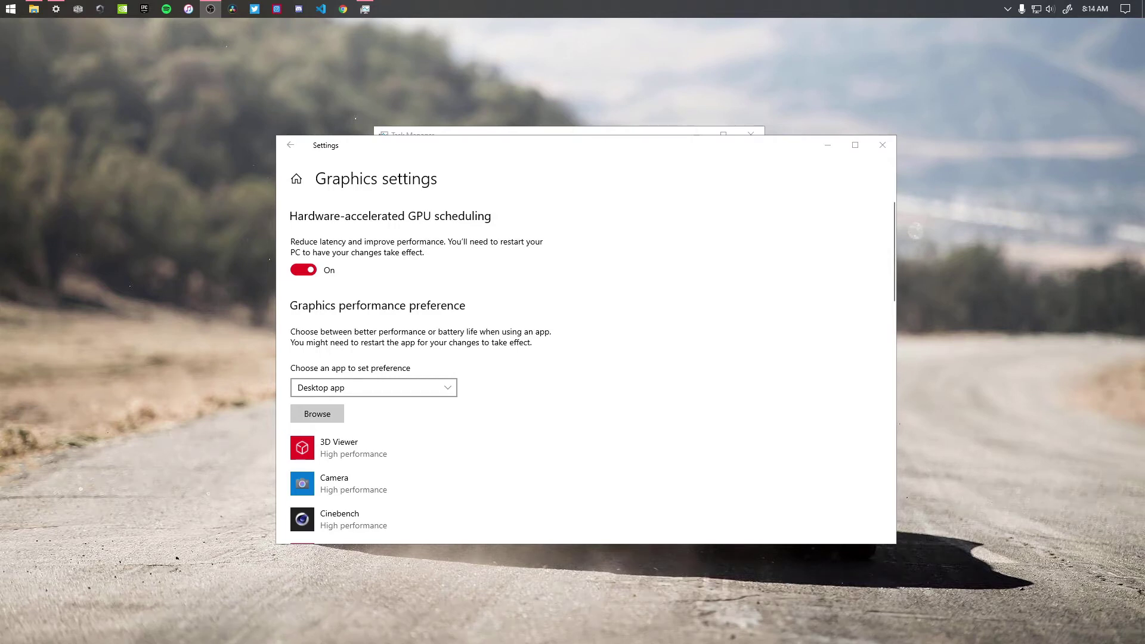
Step: Add Cinebench as a Microsoft Store app, which is rejected as already added
left_click(381, 387)
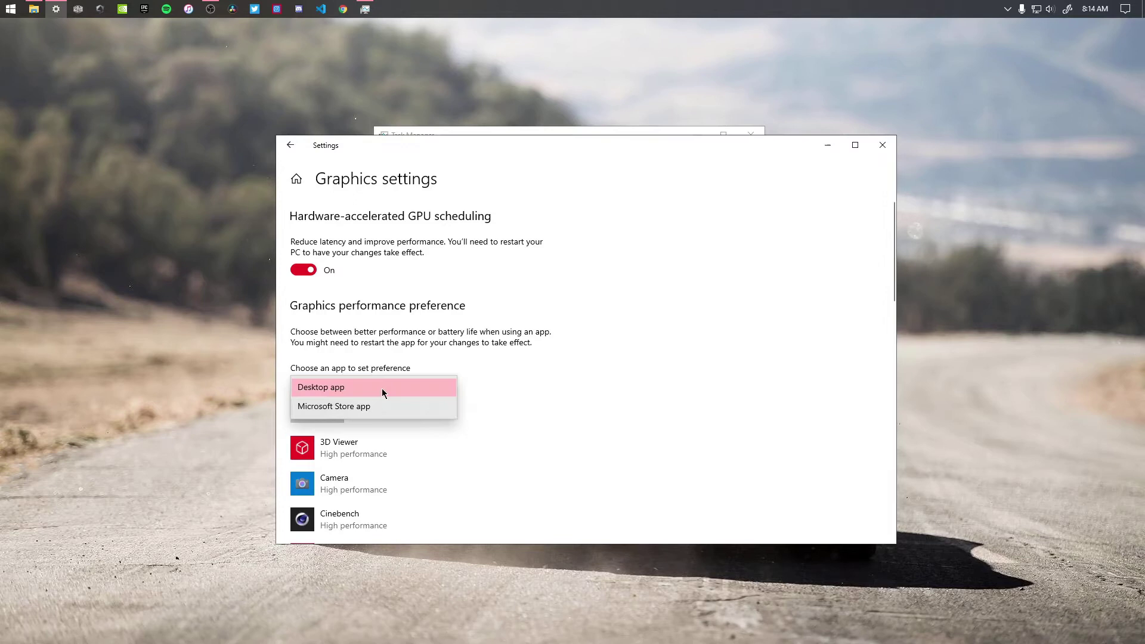
left_click(361, 406)
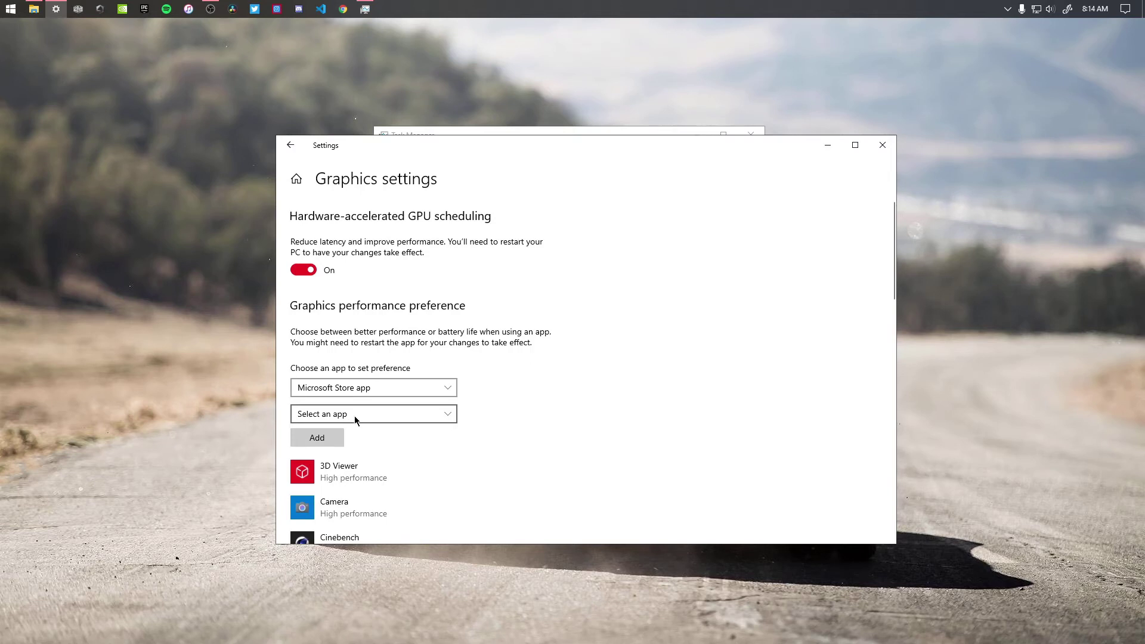
left_click(354, 415)
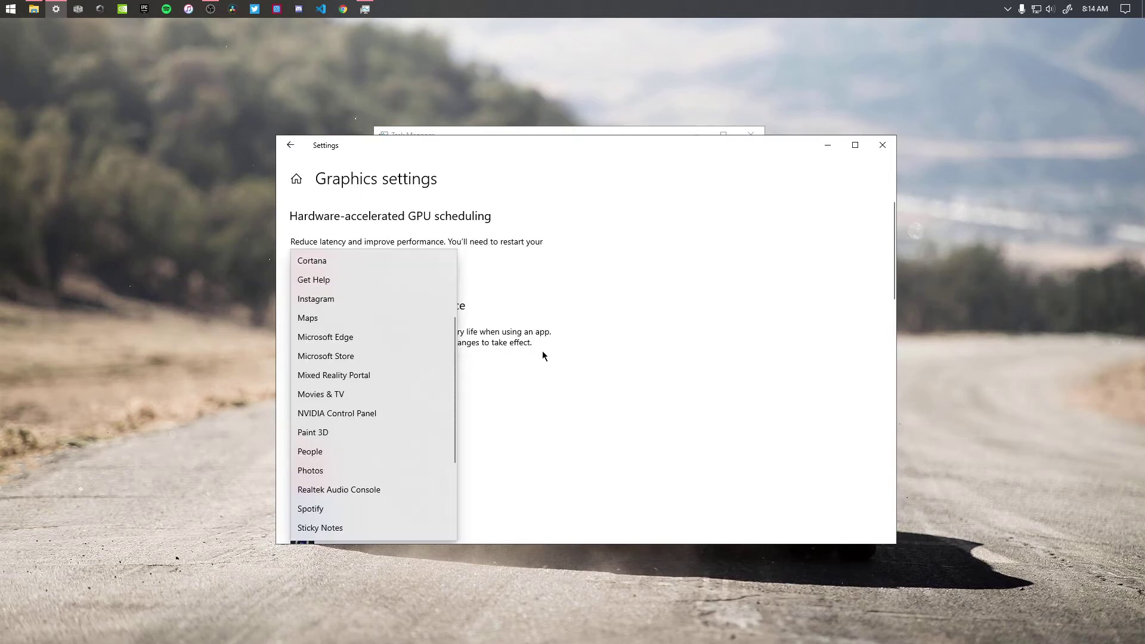
left_click(542, 350)
left_click(325, 421)
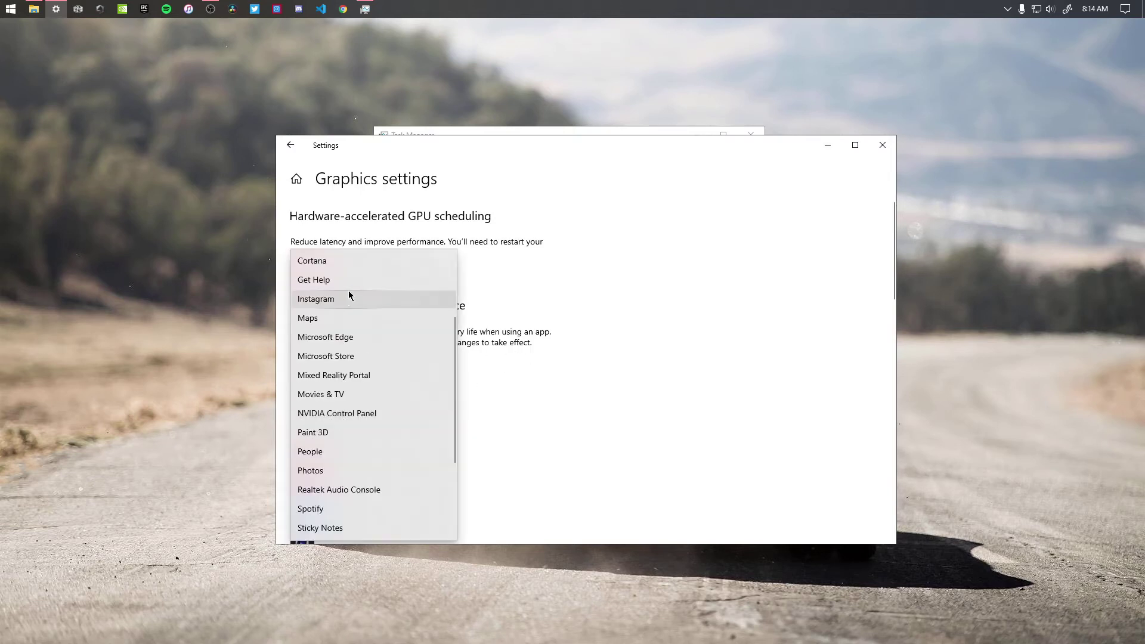
scroll(347, 292, "up", 3)
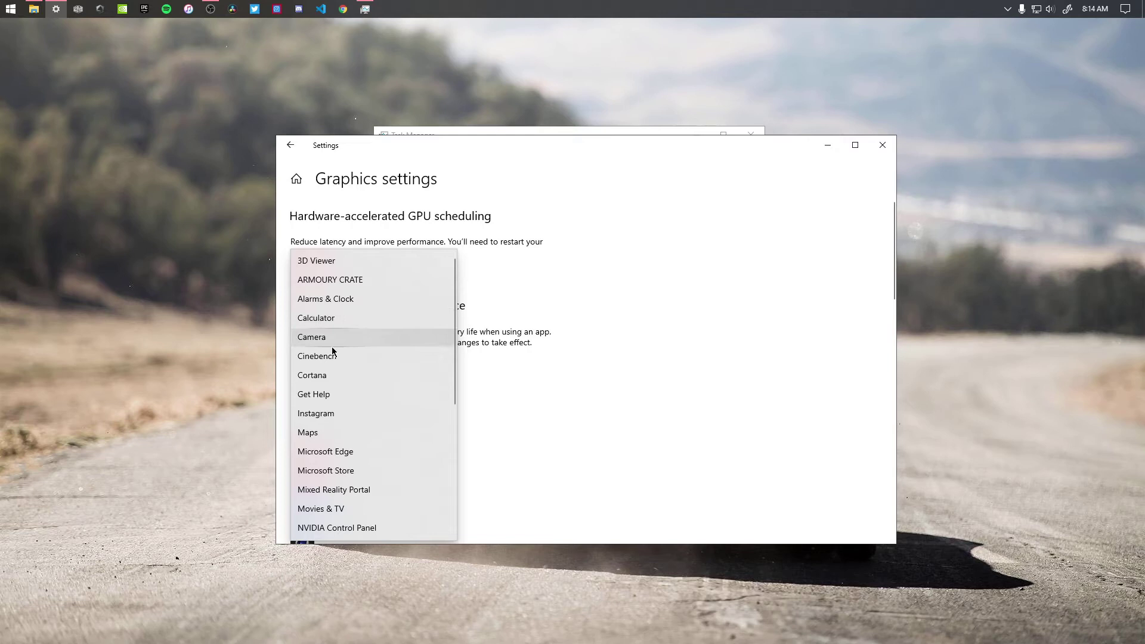
left_click(357, 357)
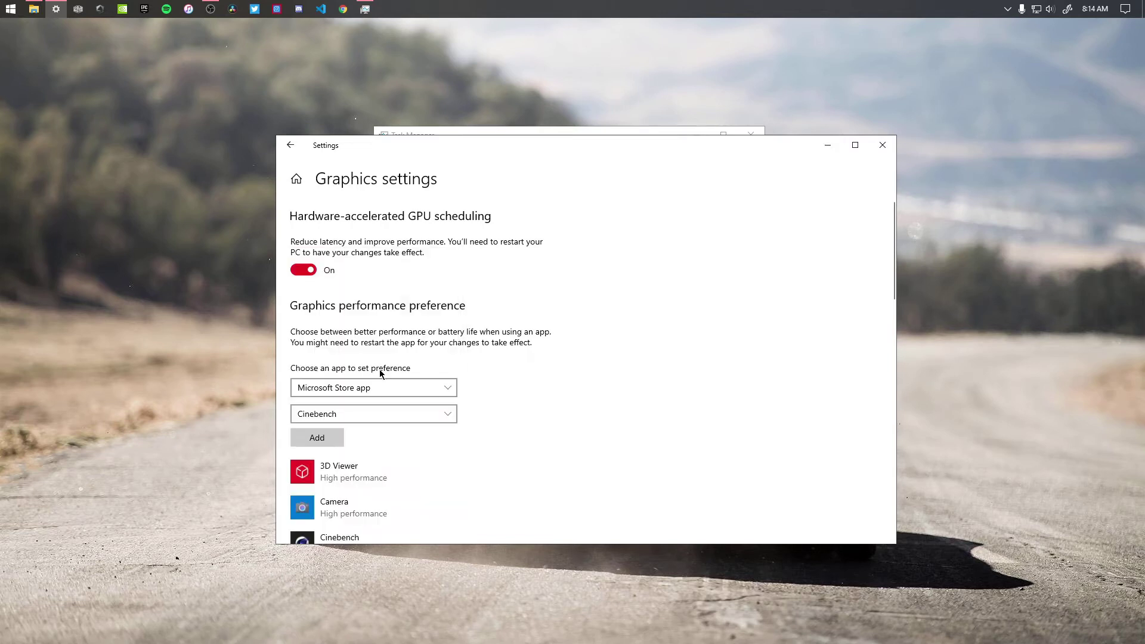
left_click(304, 440)
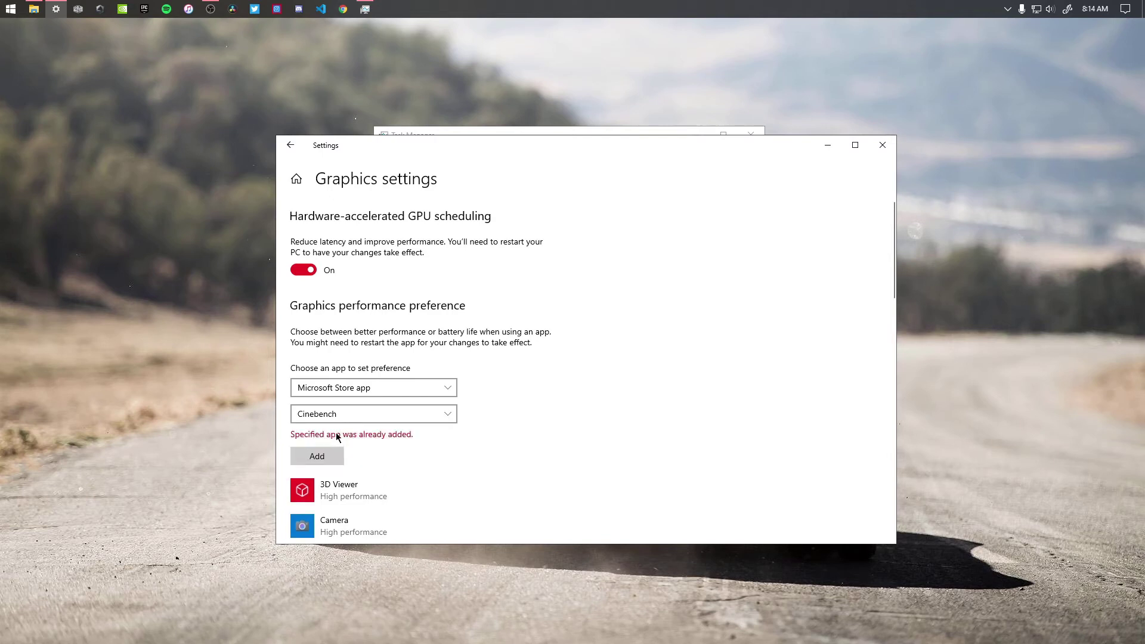
scroll(351, 421, "down", 4)
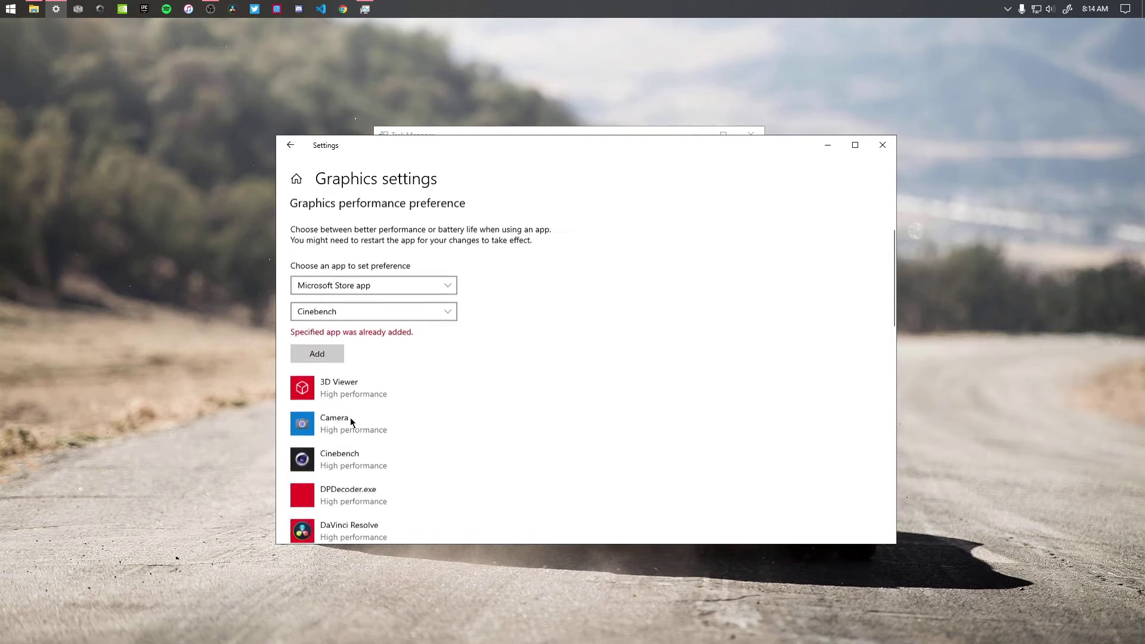
Step: Save Cinebench's graphics preference as High performance on the NVIDIA GeForce GTX 1660 SUPER
left_click(362, 346)
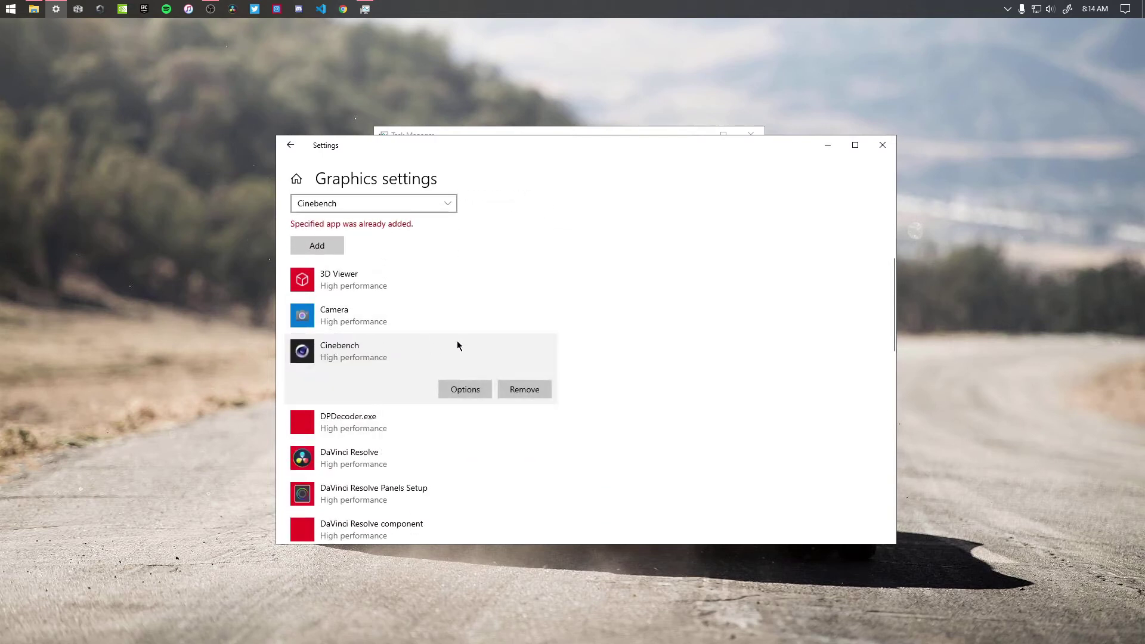
left_click(455, 389)
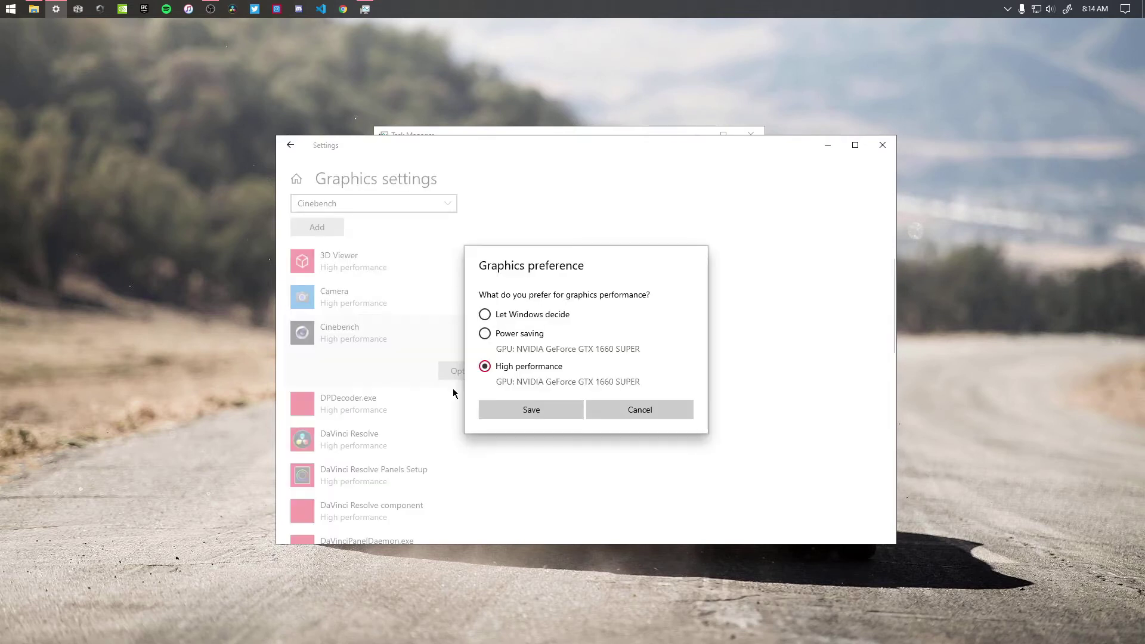
left_click(493, 316)
left_click(494, 370)
left_click(529, 409)
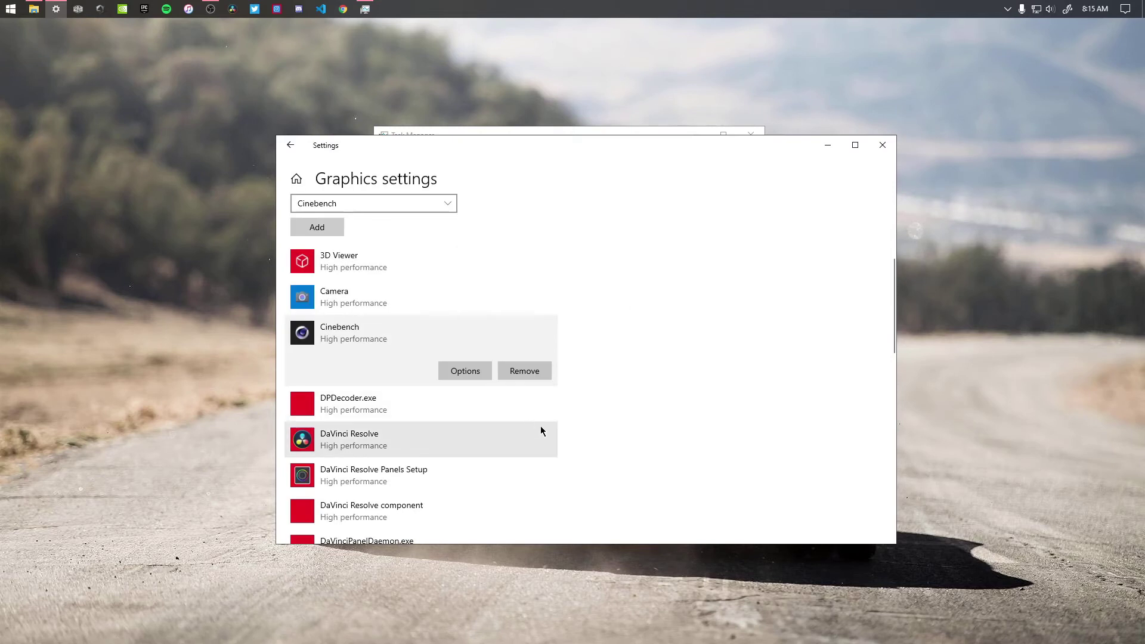
scroll(540, 426, "up", 3)
scroll(541, 426, "down", 3)
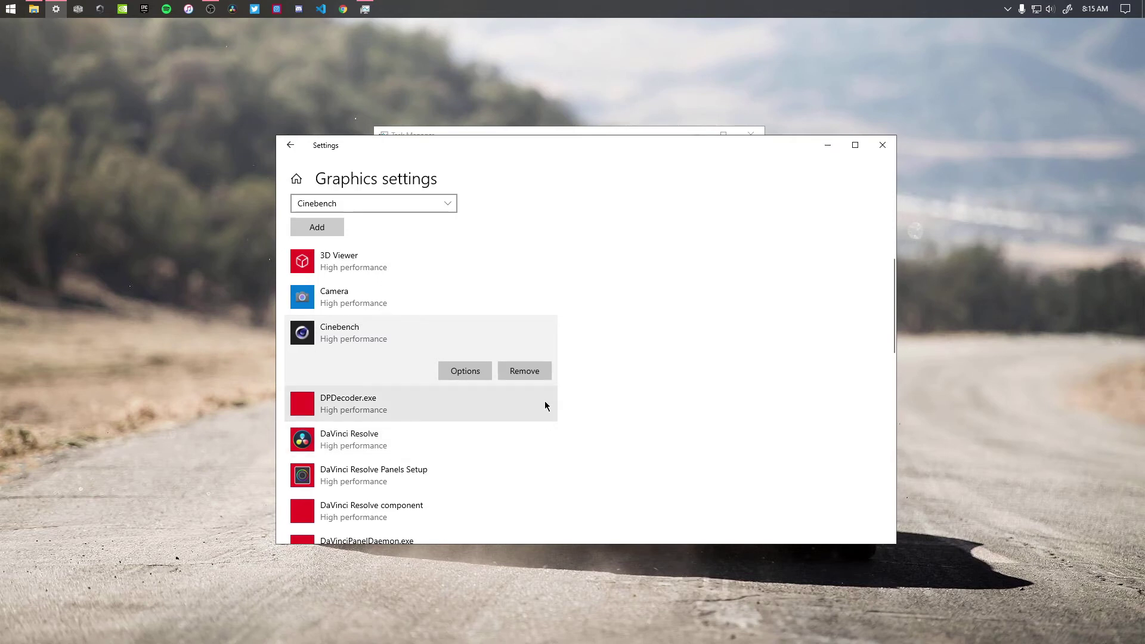
Step: Switch the app type dropdown from Microsoft Store app to Desktop app
scroll(607, 350, "up", 3)
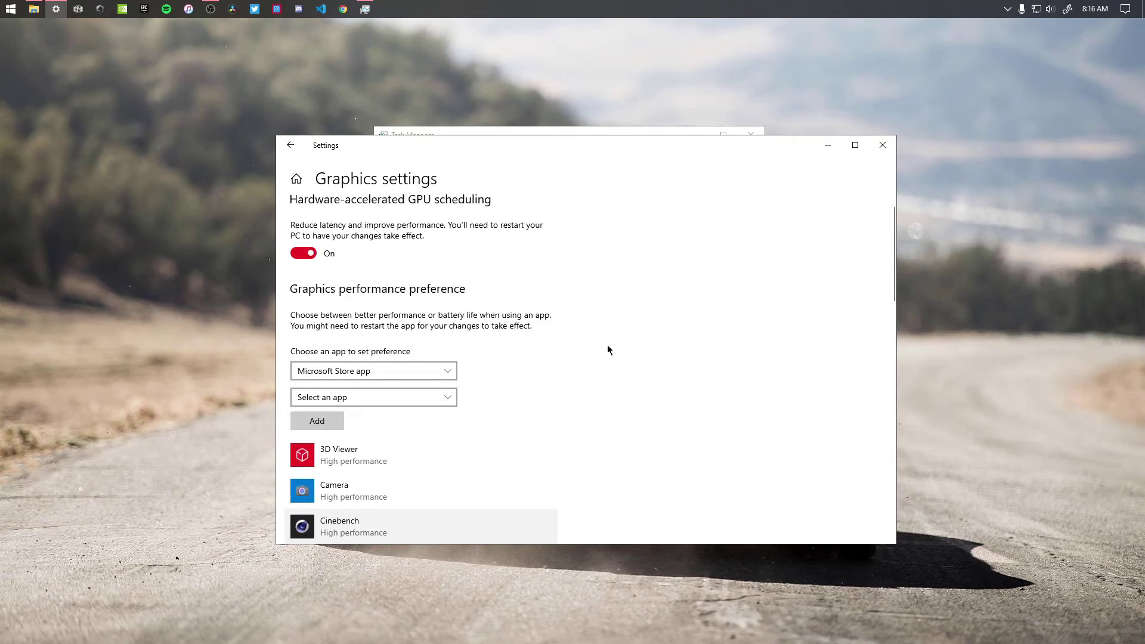
left_click(390, 400)
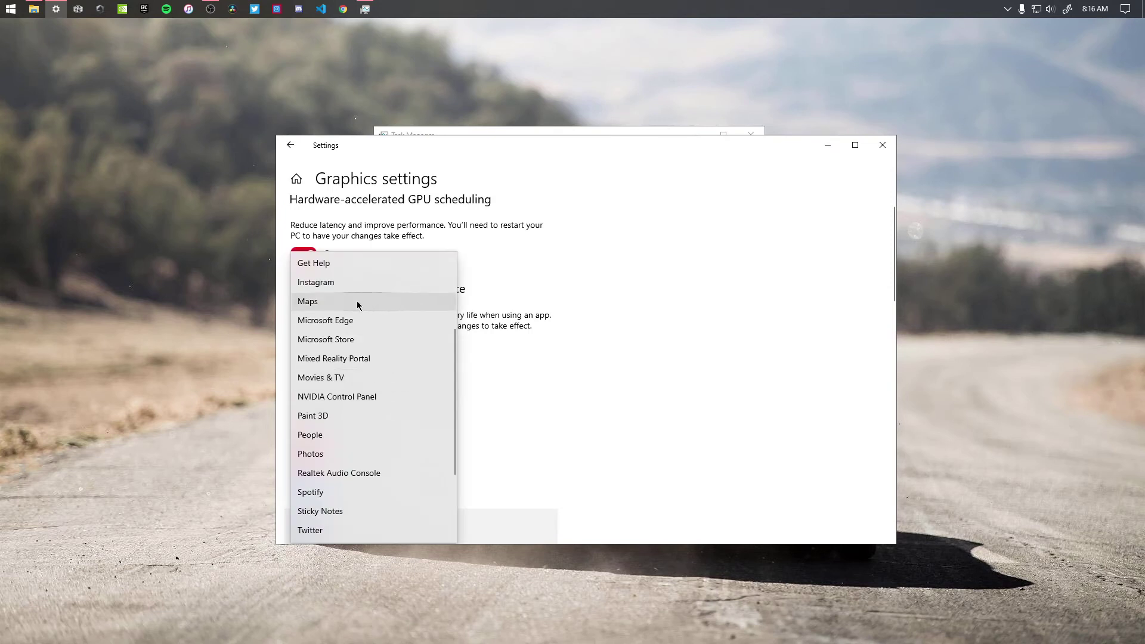
scroll(344, 380, "down", 2)
scroll(343, 381, "up", 3)
left_click(546, 345)
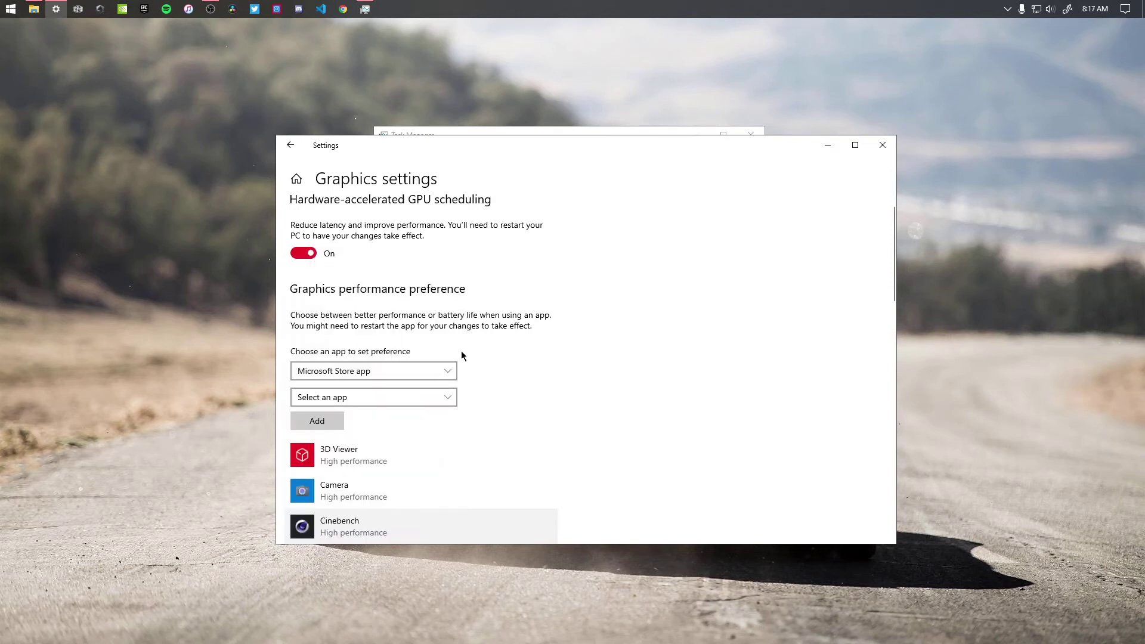
left_click(405, 369)
left_click(358, 352)
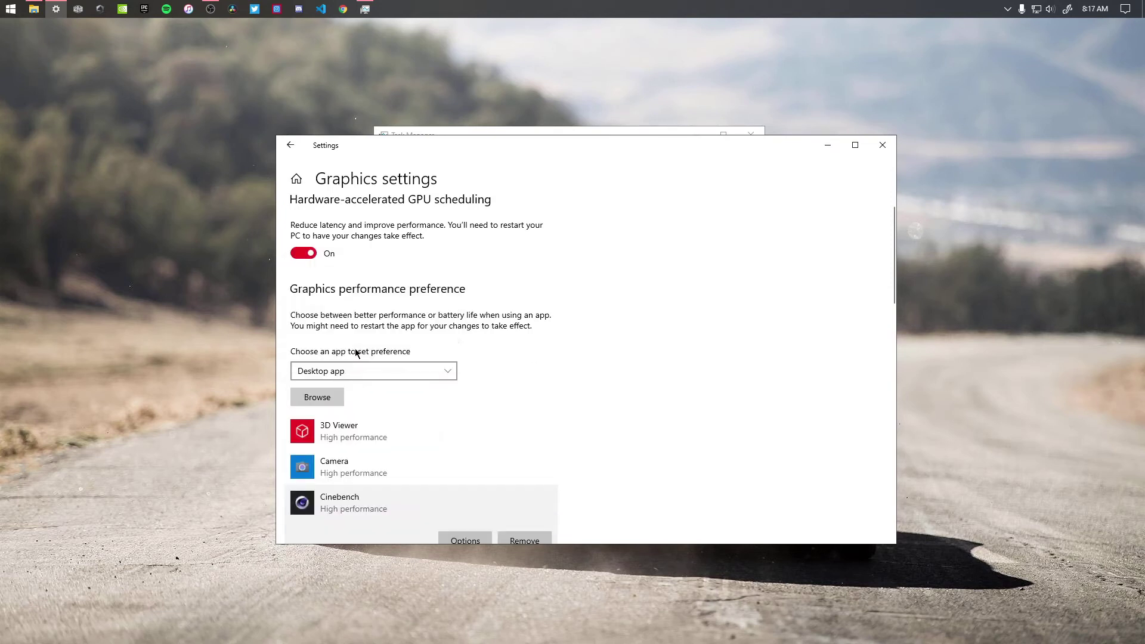
Step: Browse to Resolve.exe and add it, which is reported as already added
left_click(305, 396)
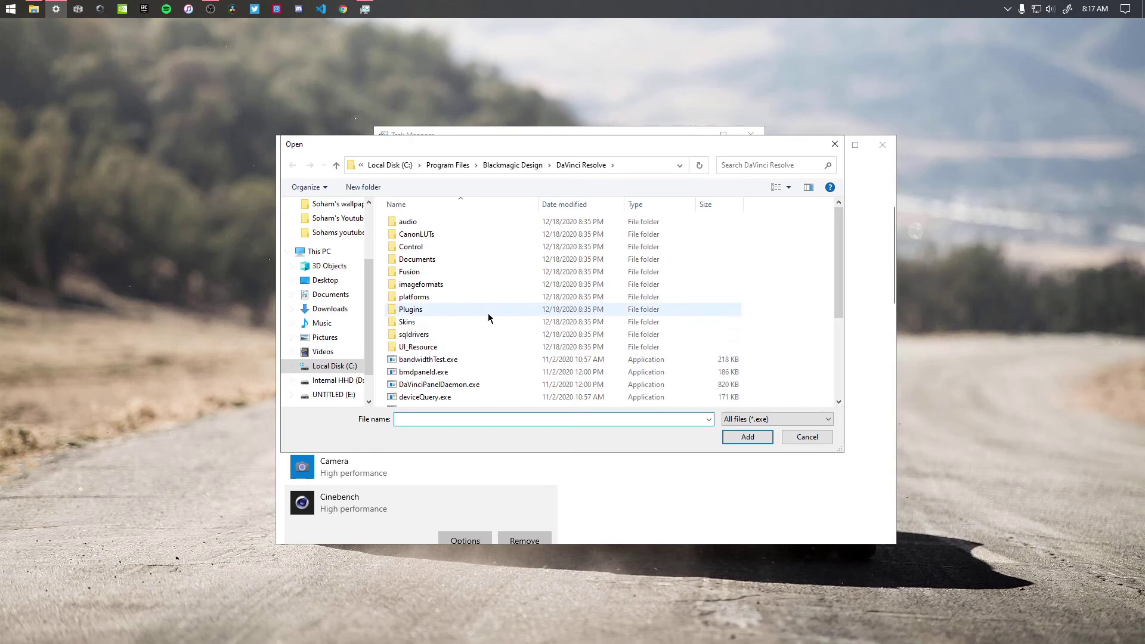
scroll(487, 316, "down", 4)
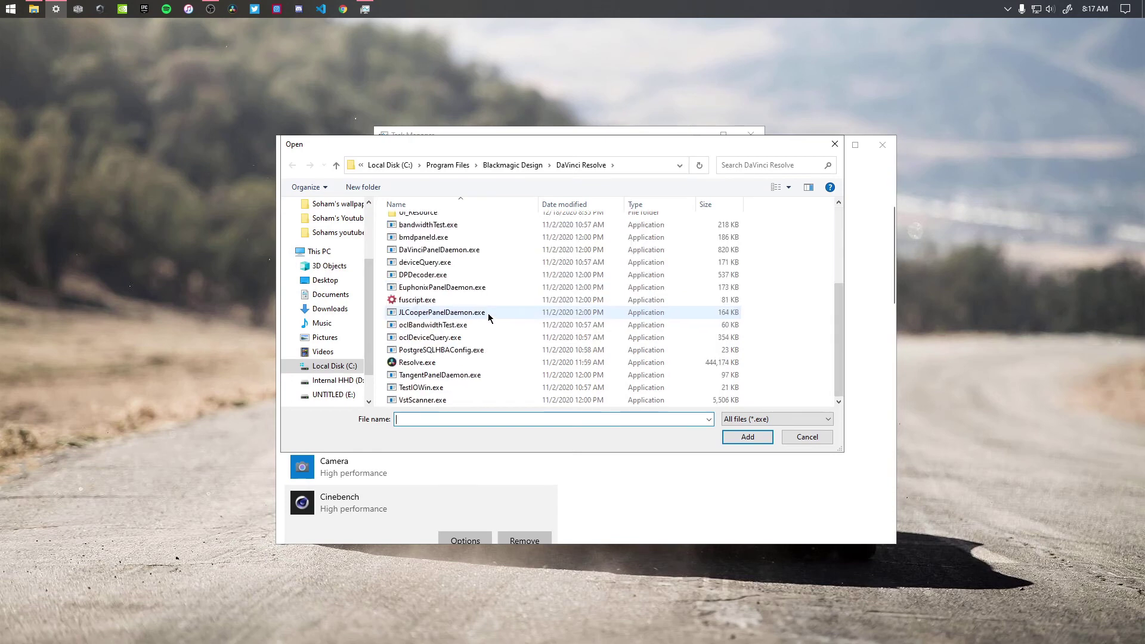
left_click(437, 365)
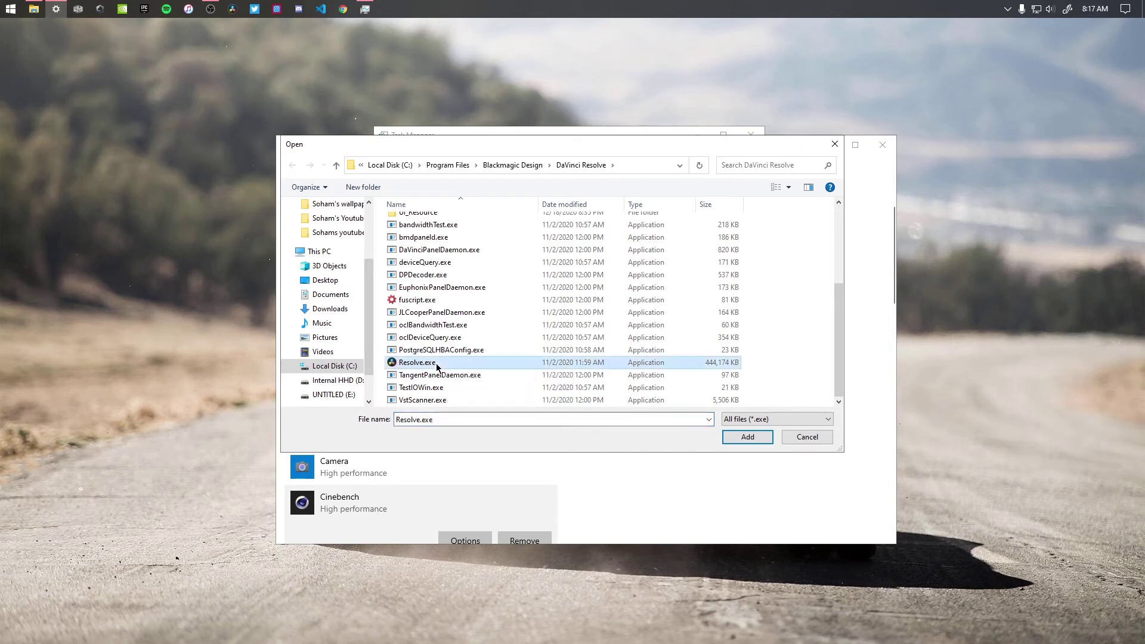
left_click(748, 439)
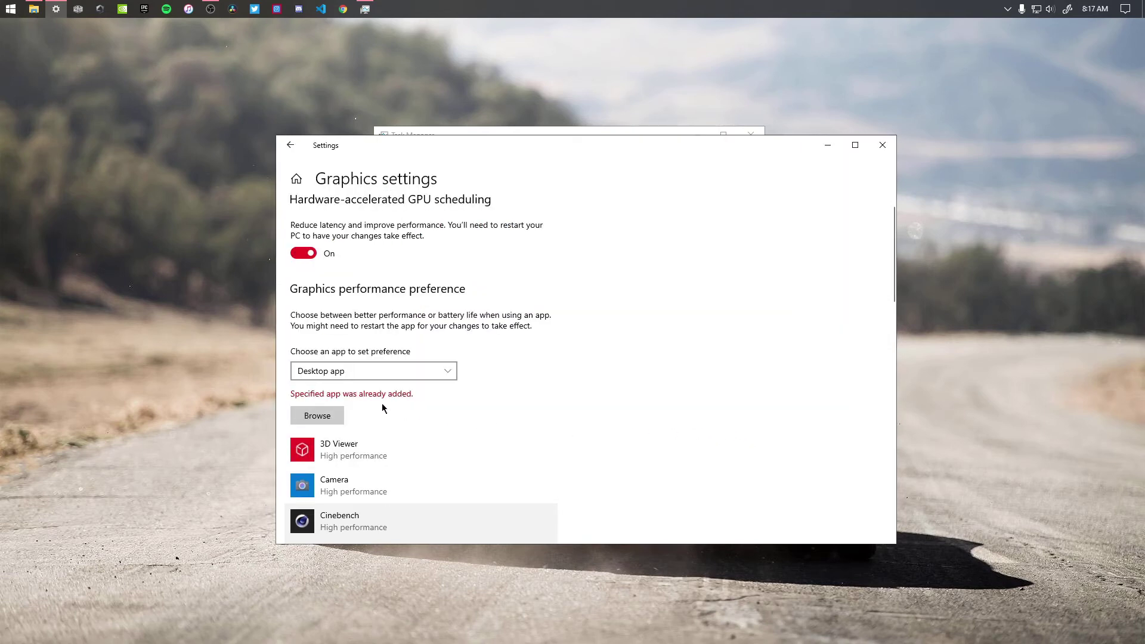
scroll(381, 403, "down", 6)
scroll(409, 379, "up", 1)
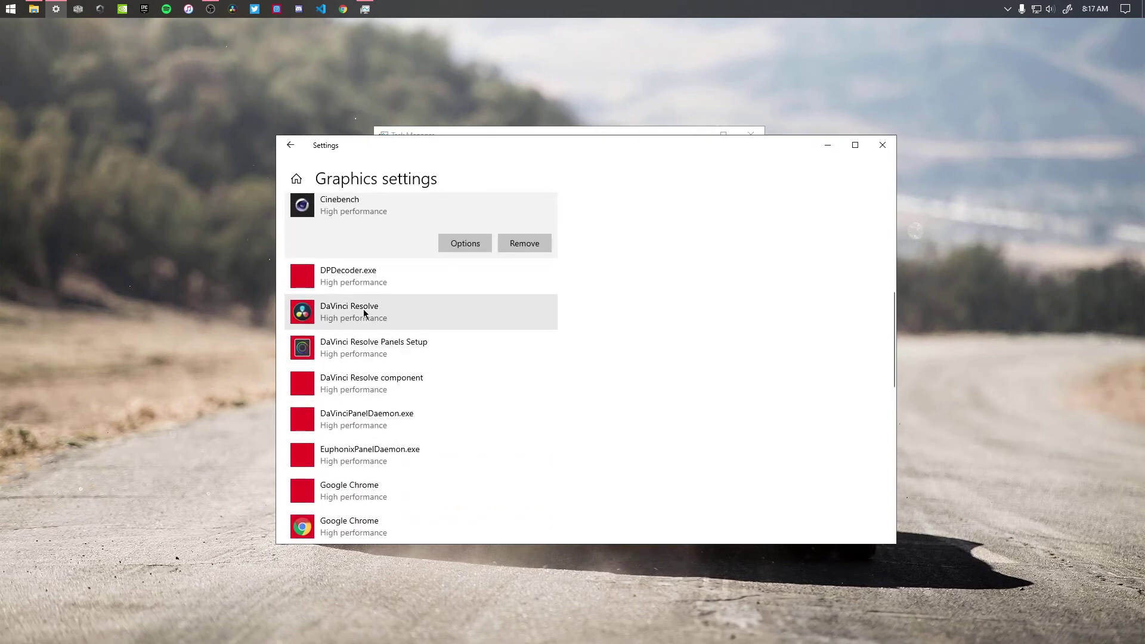
Step: Keep DaVinci Resolve at High performance on the NVIDIA GeForce GTX 1660 SUPER and save
left_click(449, 309)
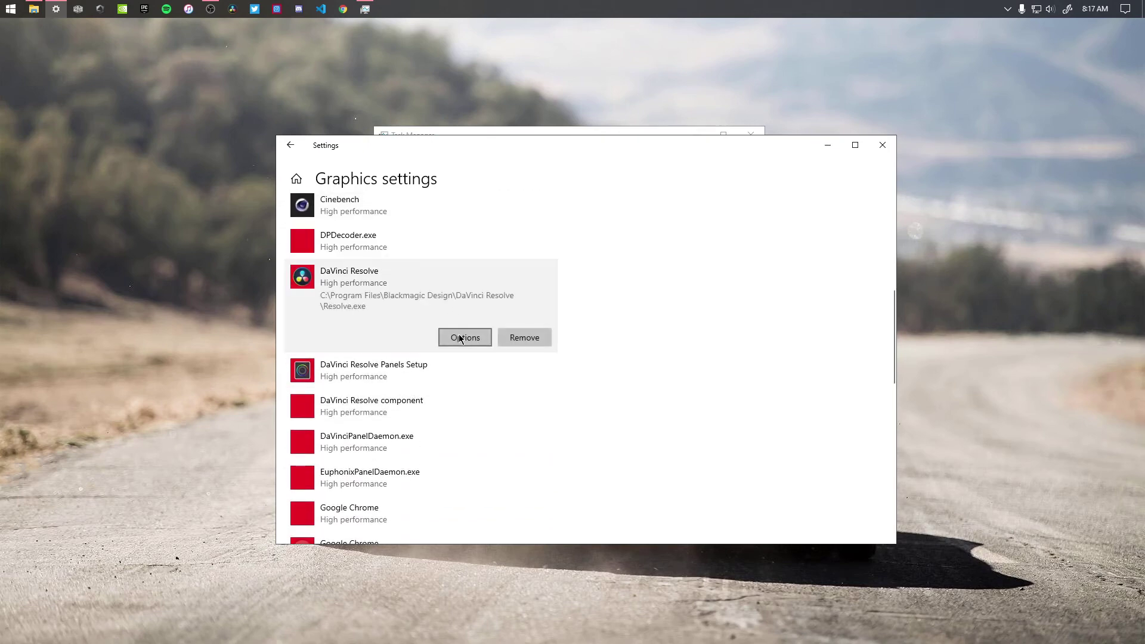
left_click(465, 338)
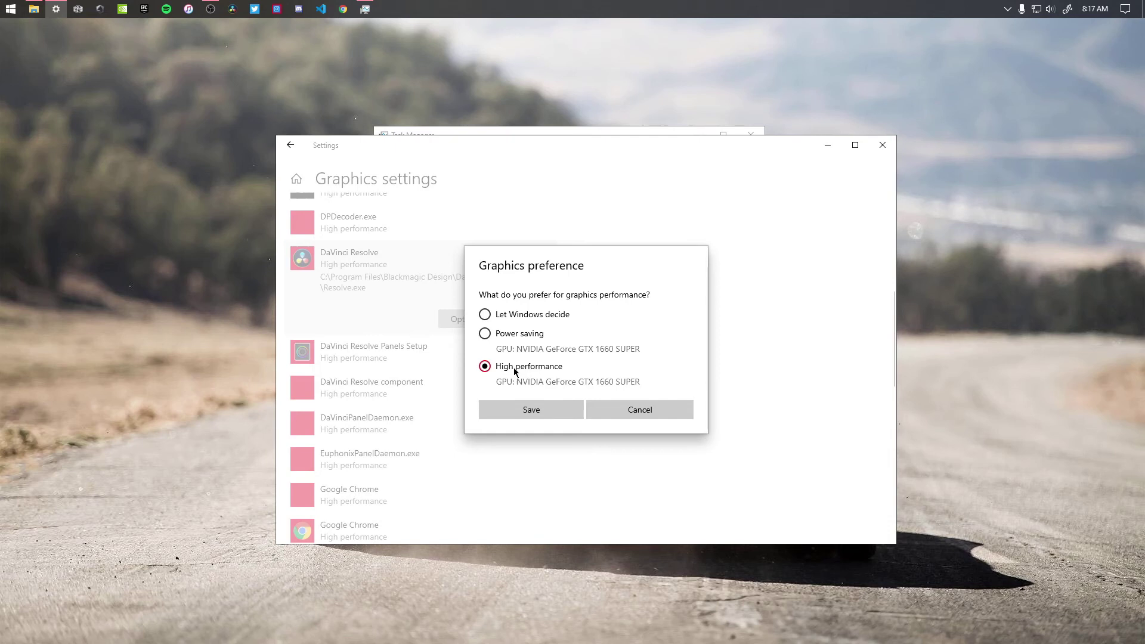
left_click(519, 406)
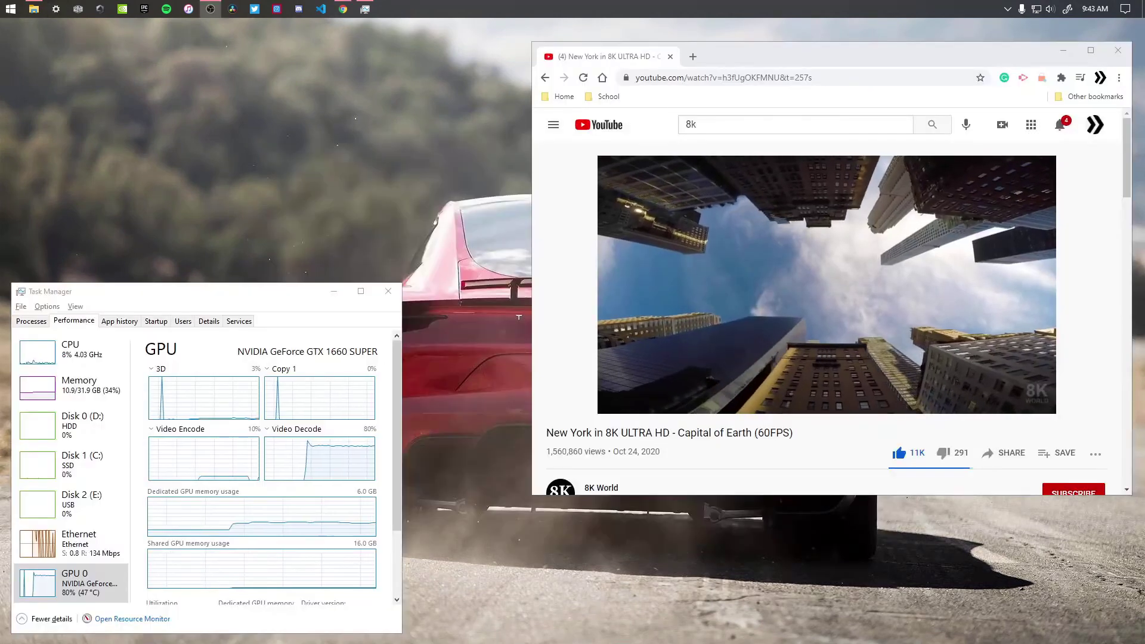